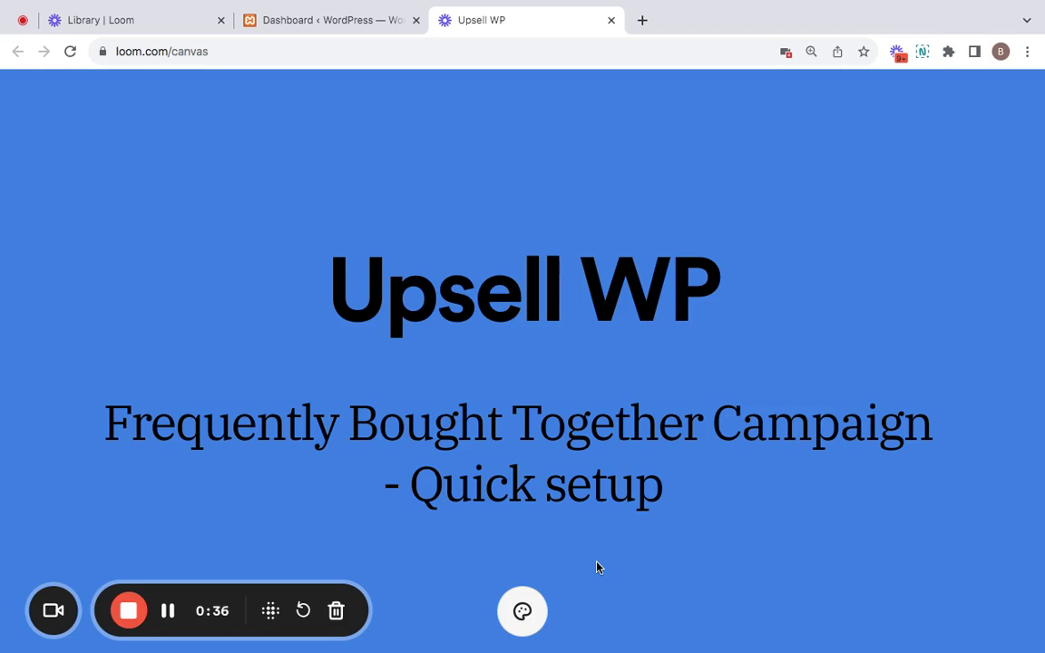
- Start a new Frequently bought together campaign in the WordPress site's Checkout Upsell plugin
left_click(316, 23)
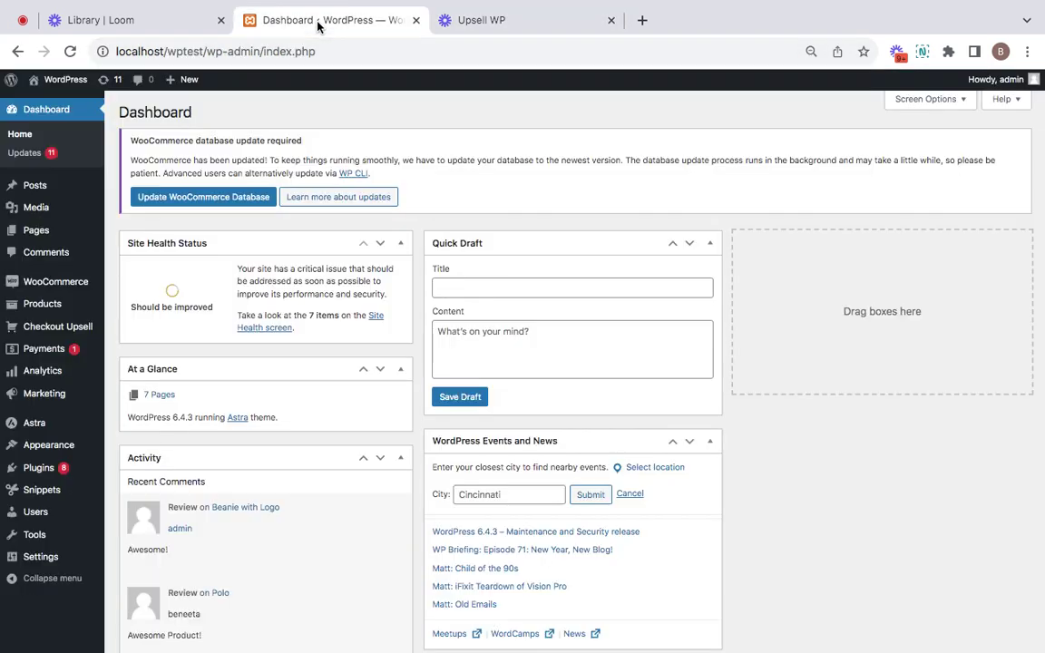
mouse_move(64, 327)
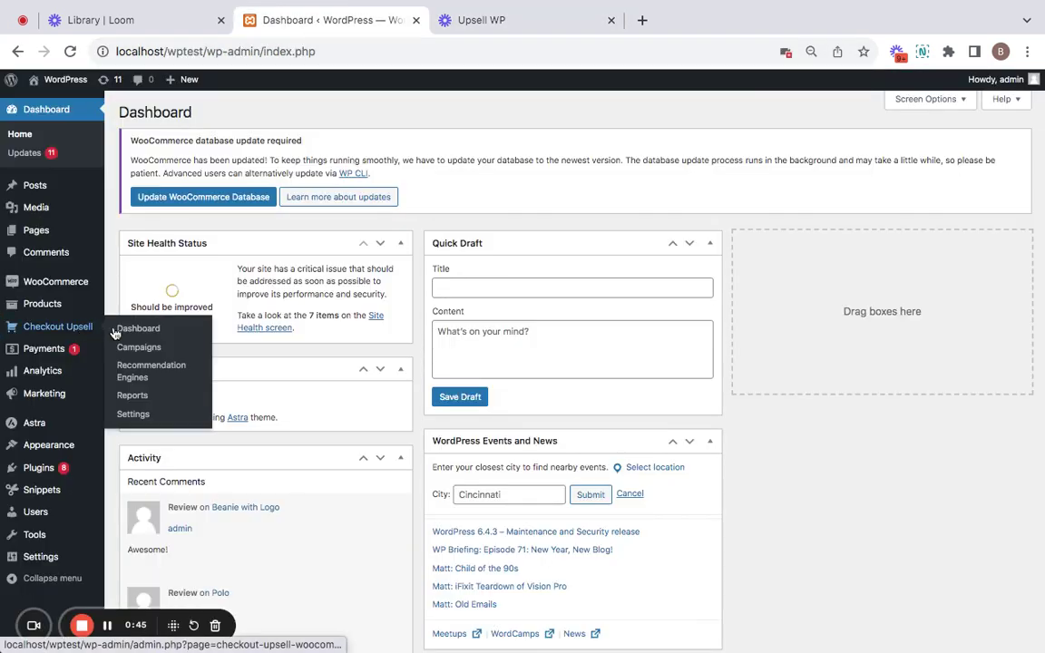
left_click(125, 331)
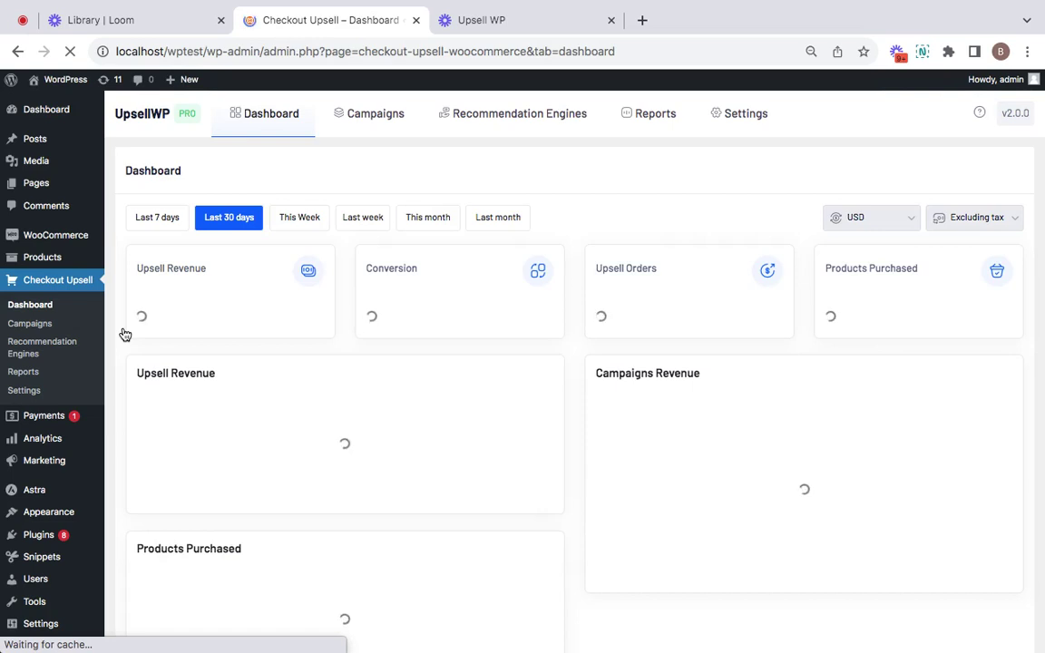
left_click(380, 116)
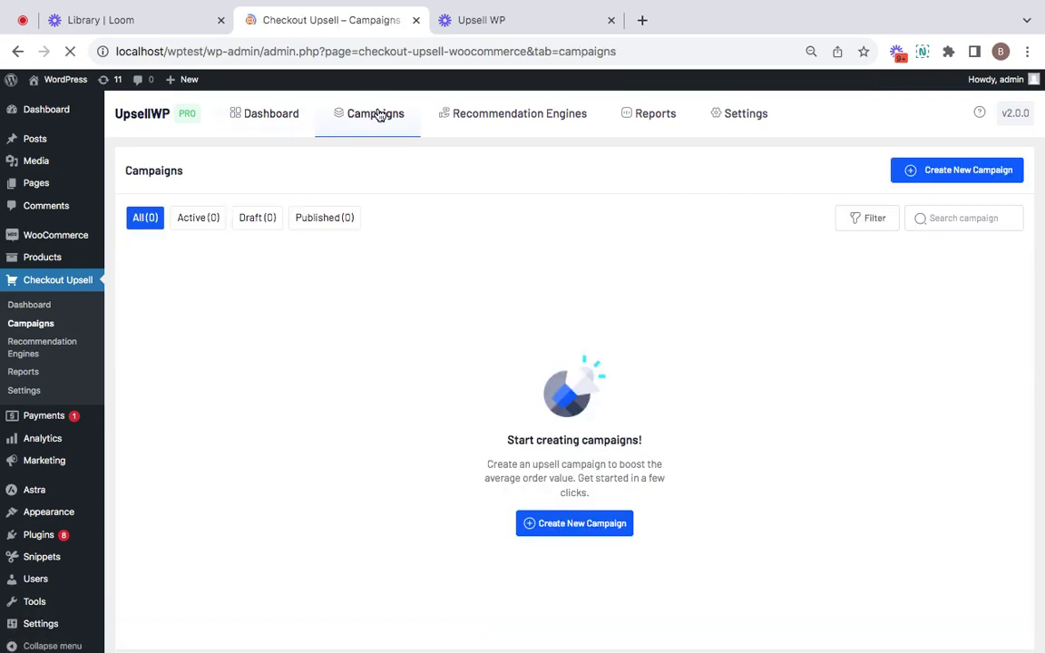
left_click(919, 174)
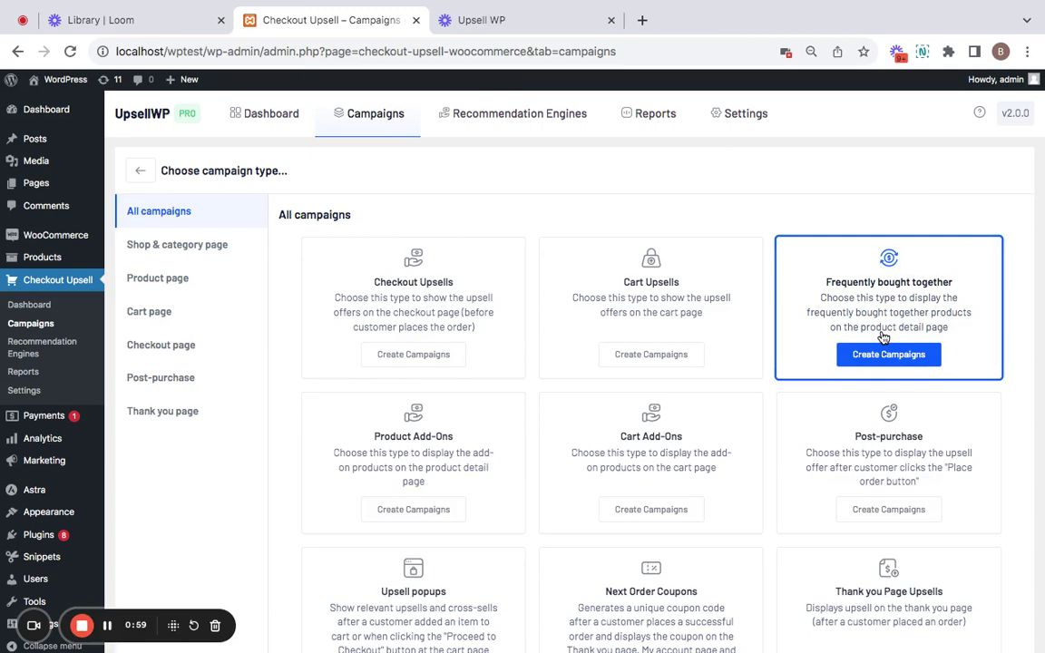
left_click(901, 358)
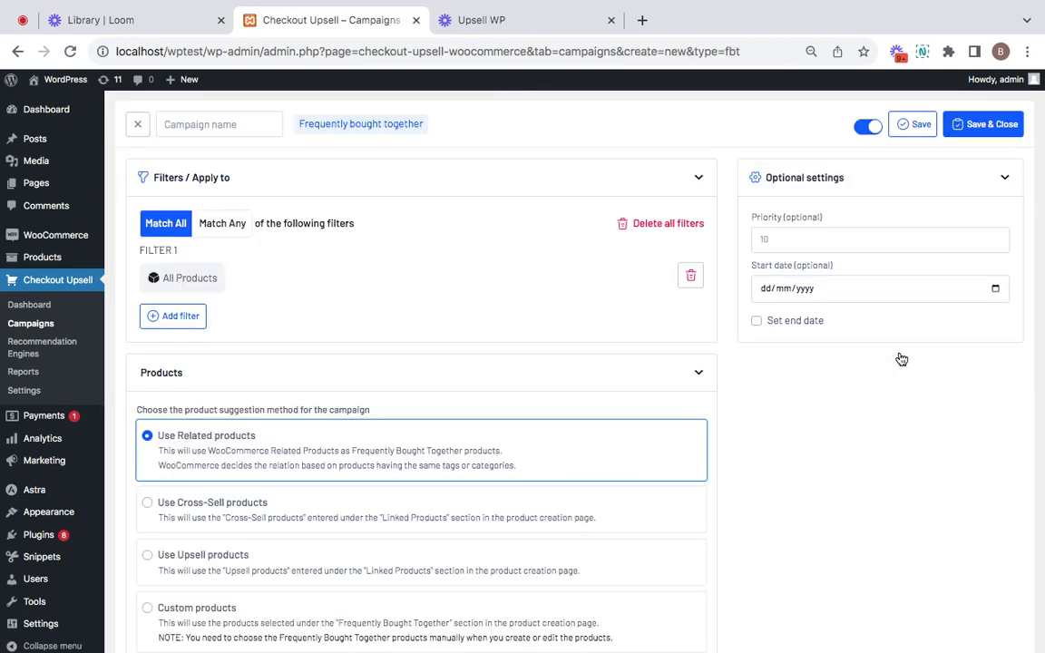
- Name the new campaign FBT
left_click(243, 125)
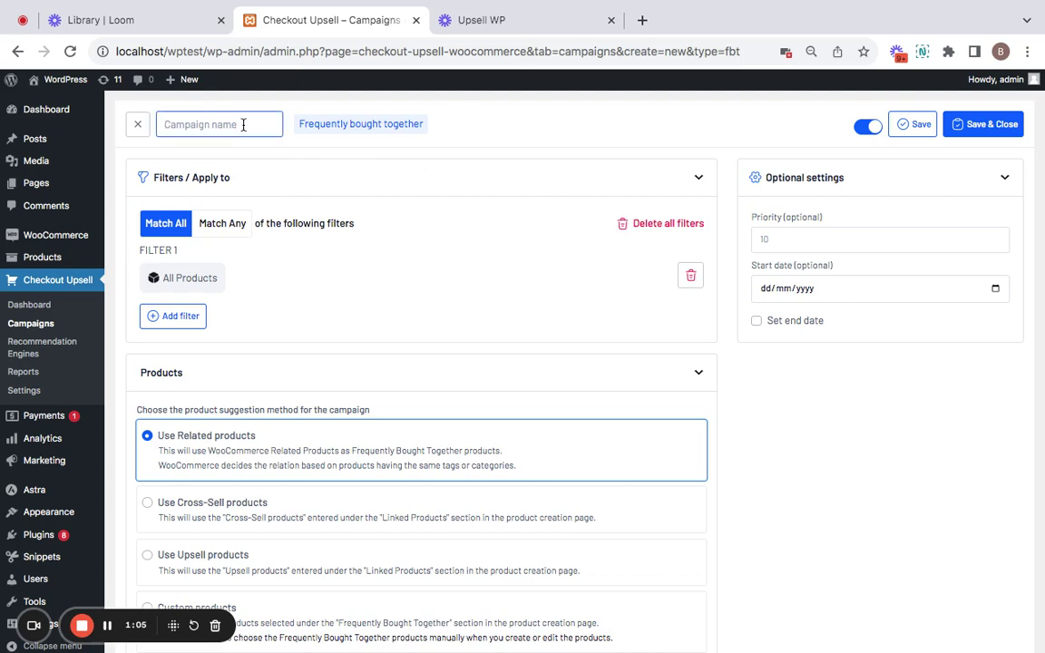
type("FBT")
left_click(383, 162)
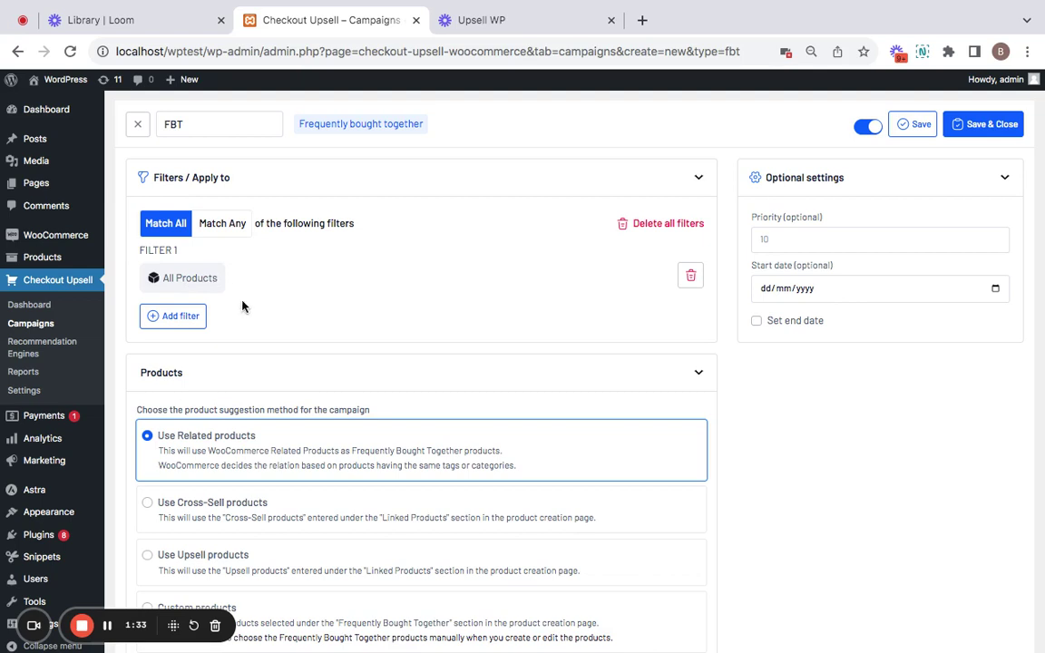
left_click(193, 320)
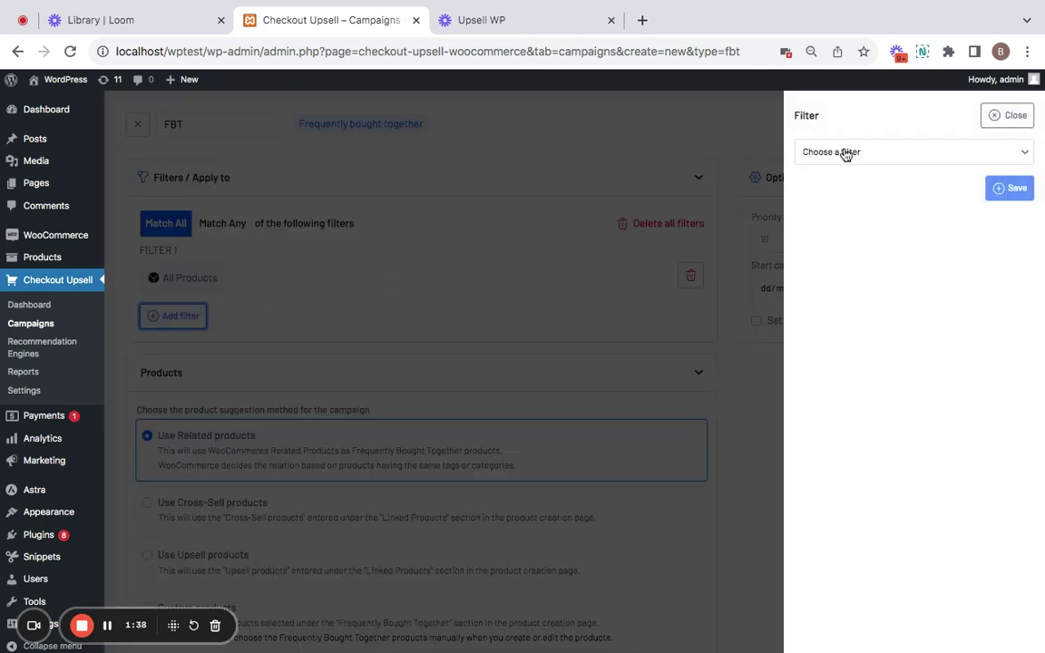
left_click(844, 152)
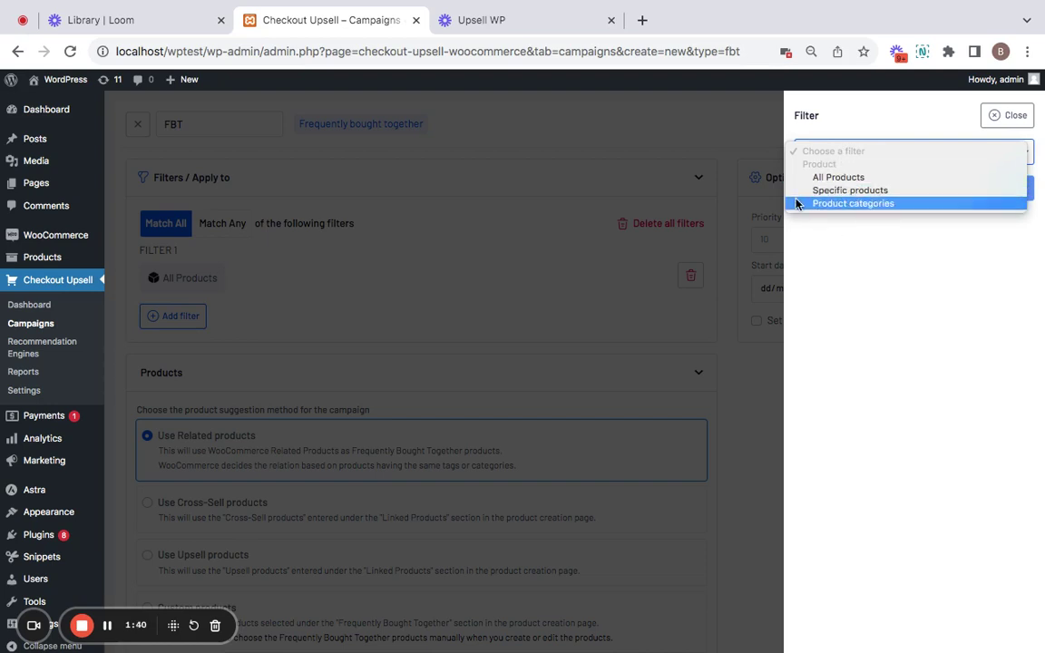
left_click(714, 223)
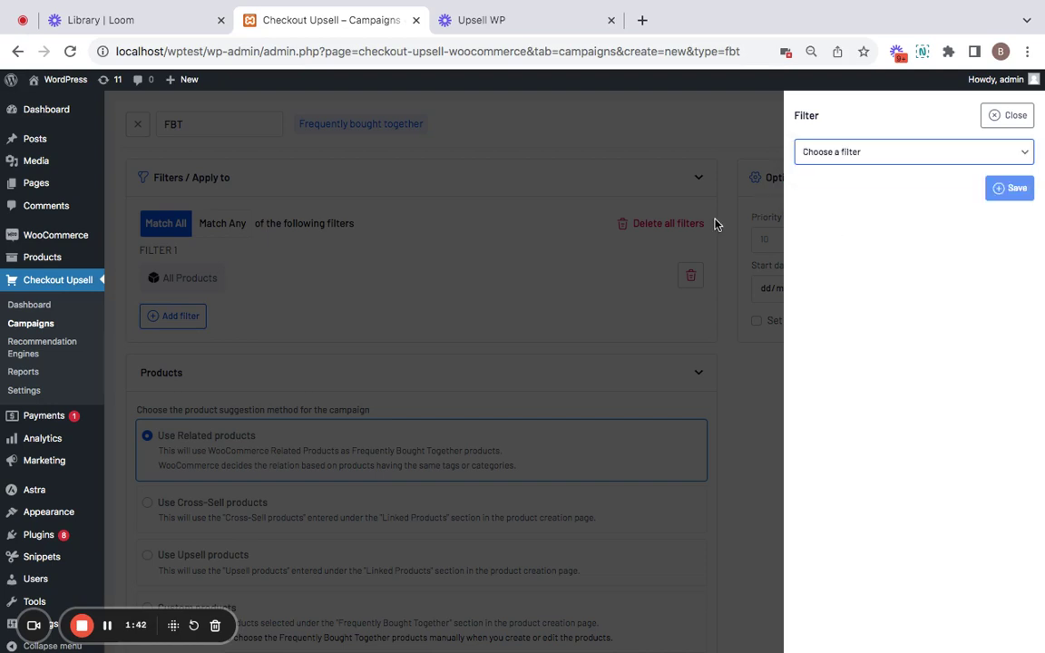
left_click(1010, 116)
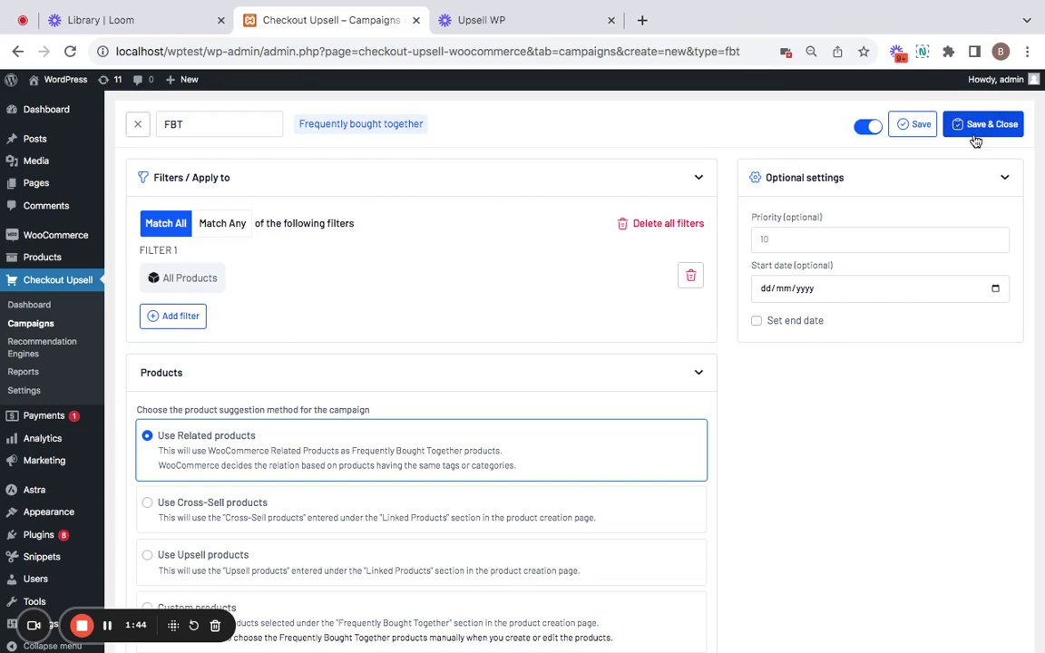
- Examine the product suggestion methods offered for the campaign, from related products to the recommendation engine
scroll(587, 361, "down", 2)
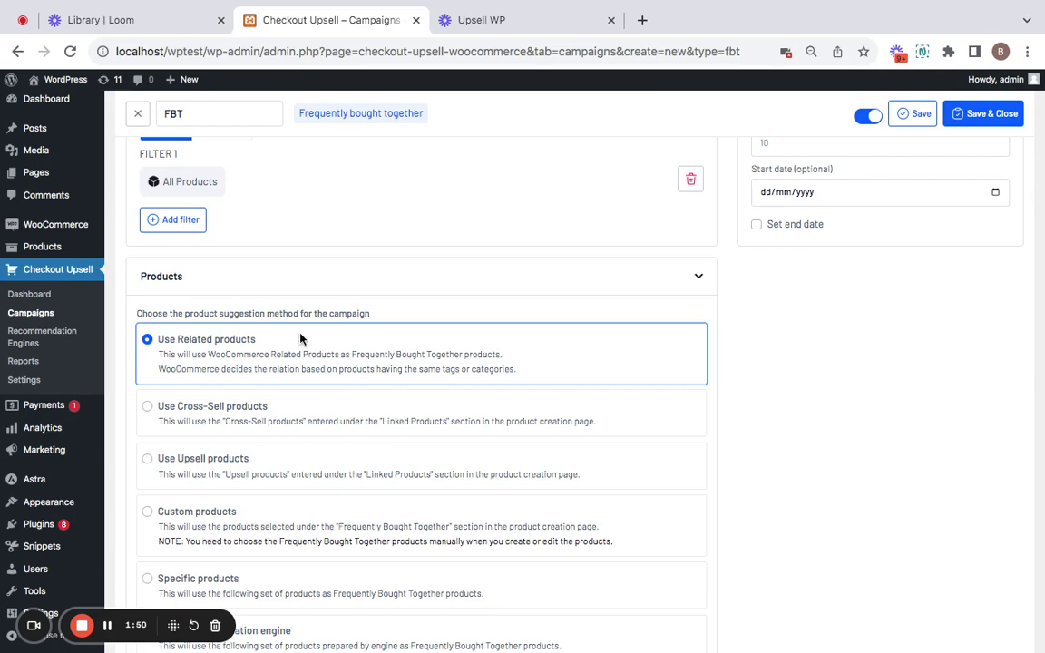
scroll(392, 323, "up", 2)
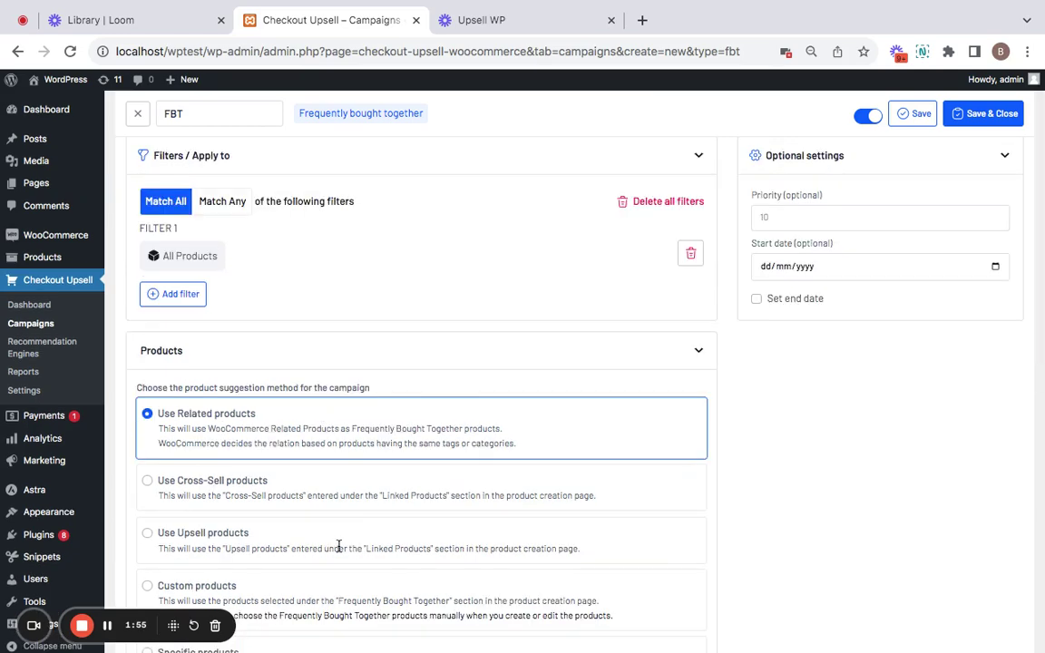
scroll(340, 546, "down", 1)
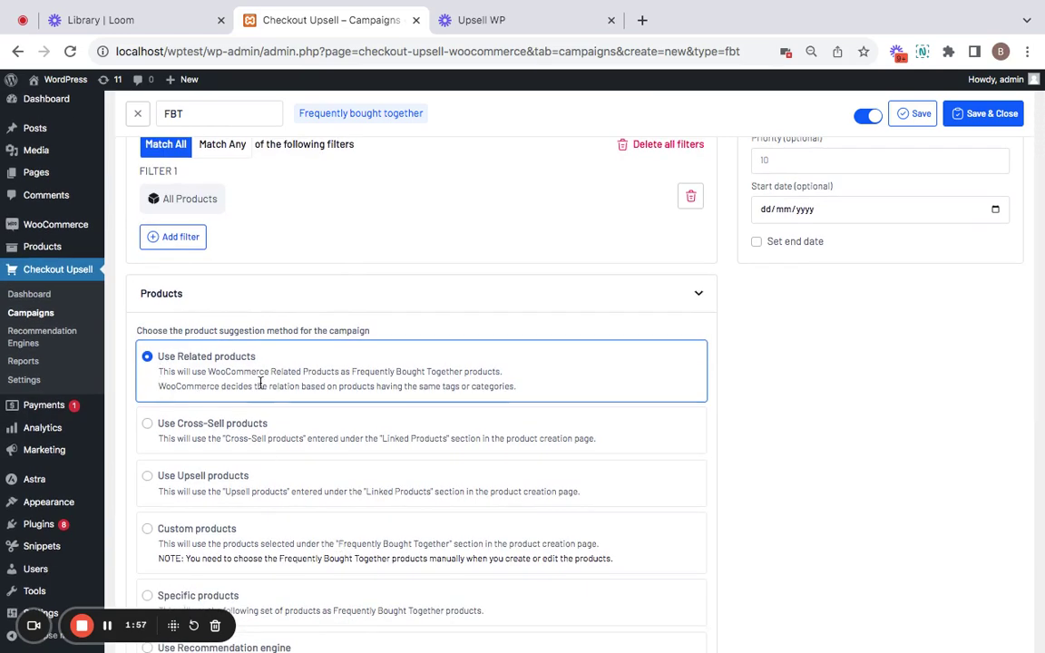
scroll(297, 440, "down", 1)
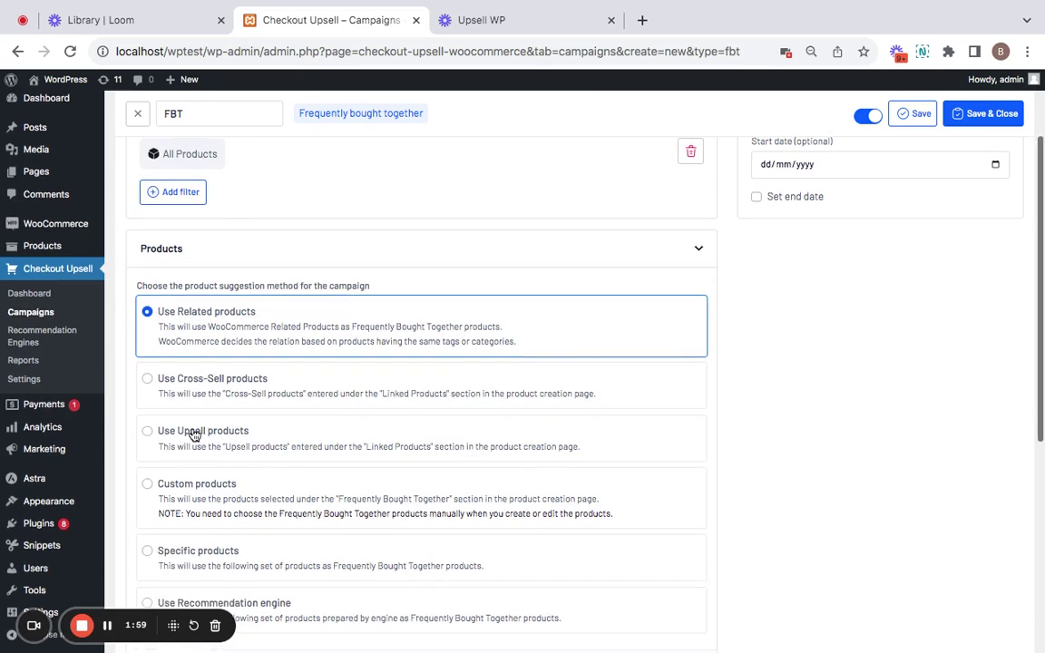
scroll(264, 442, "down", 1)
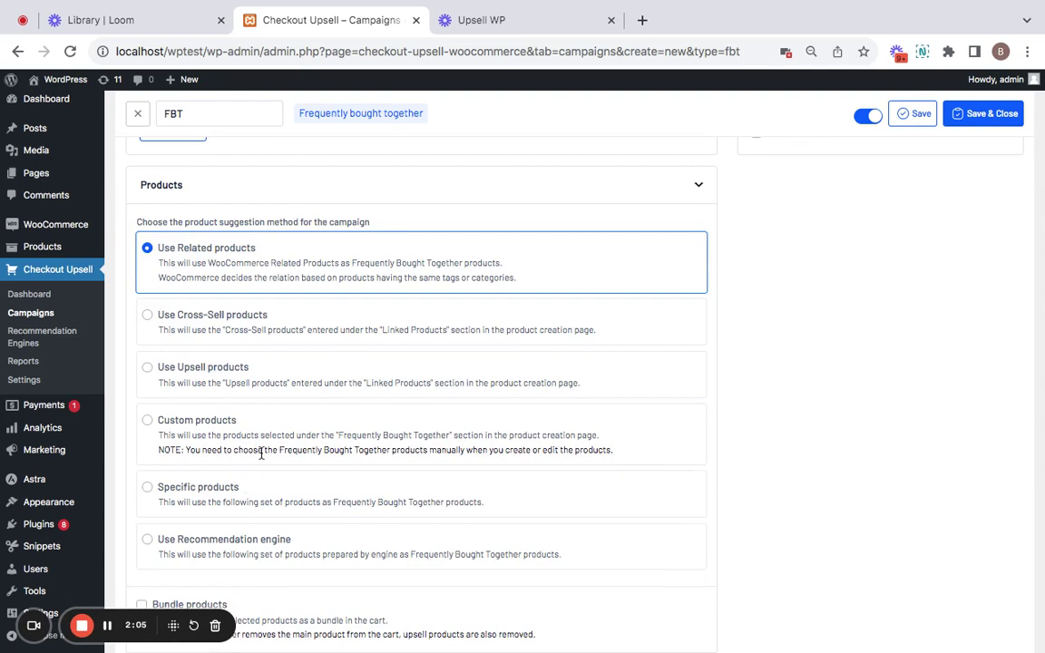
scroll(263, 469, "up", 1)
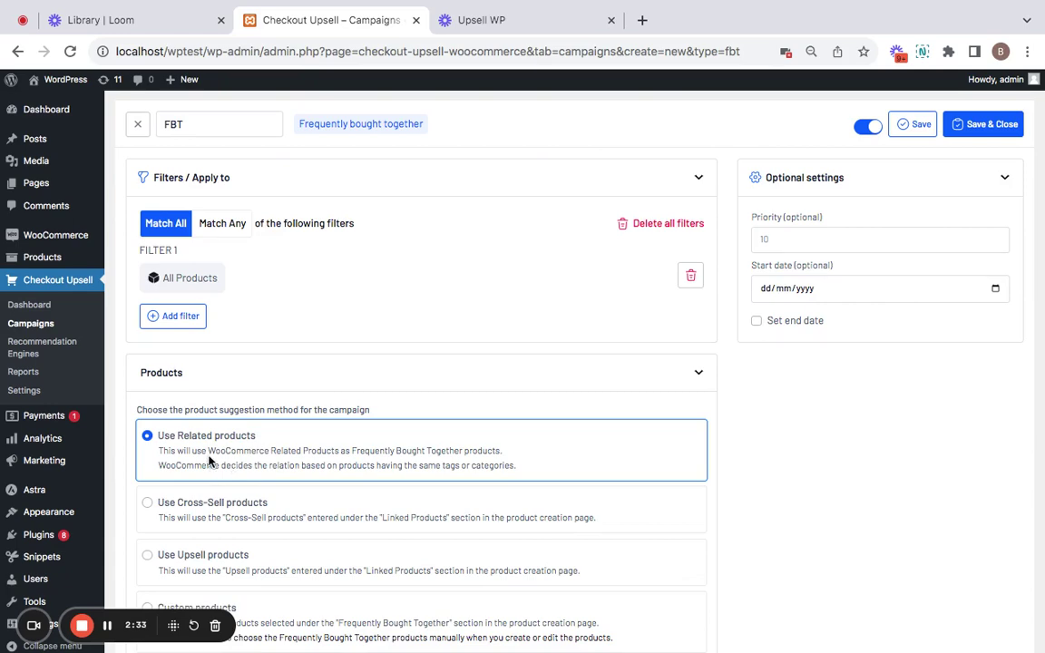
- Apply a percentage discount of 10 to only the upsell products, and save and close the campaign
scroll(233, 466, "down", 5)
scroll(230, 460, "down", 3)
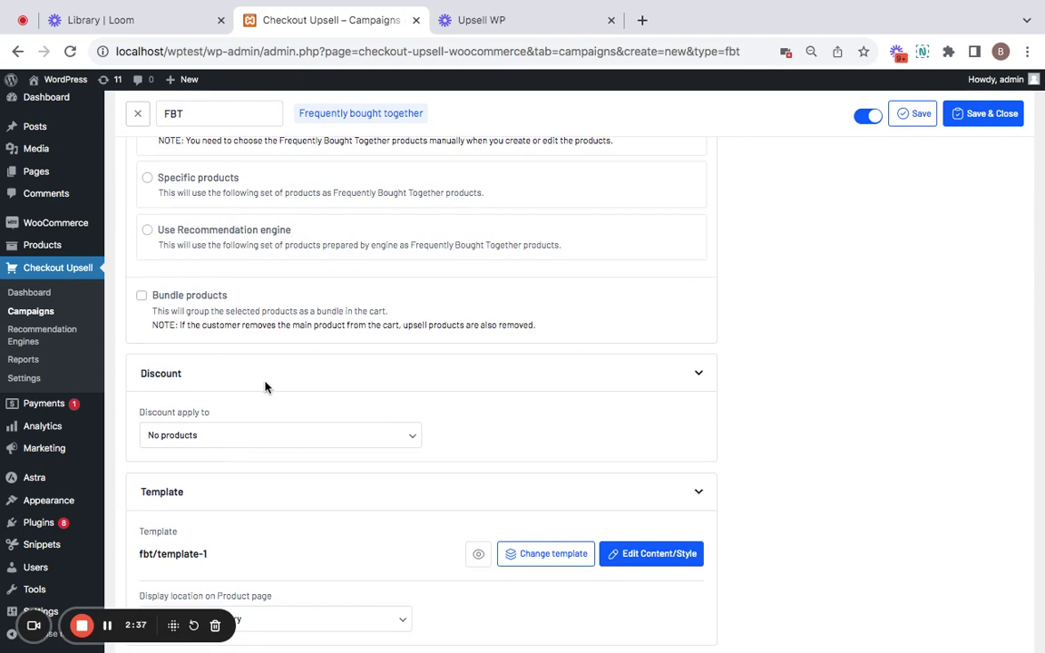
left_click(304, 436)
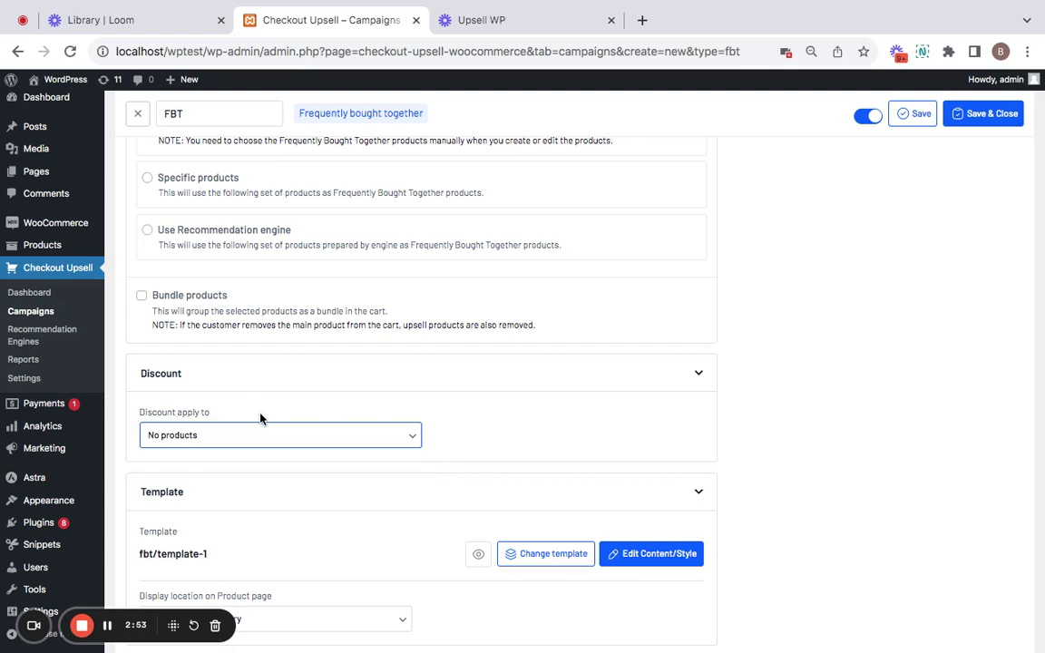
left_click(270, 433)
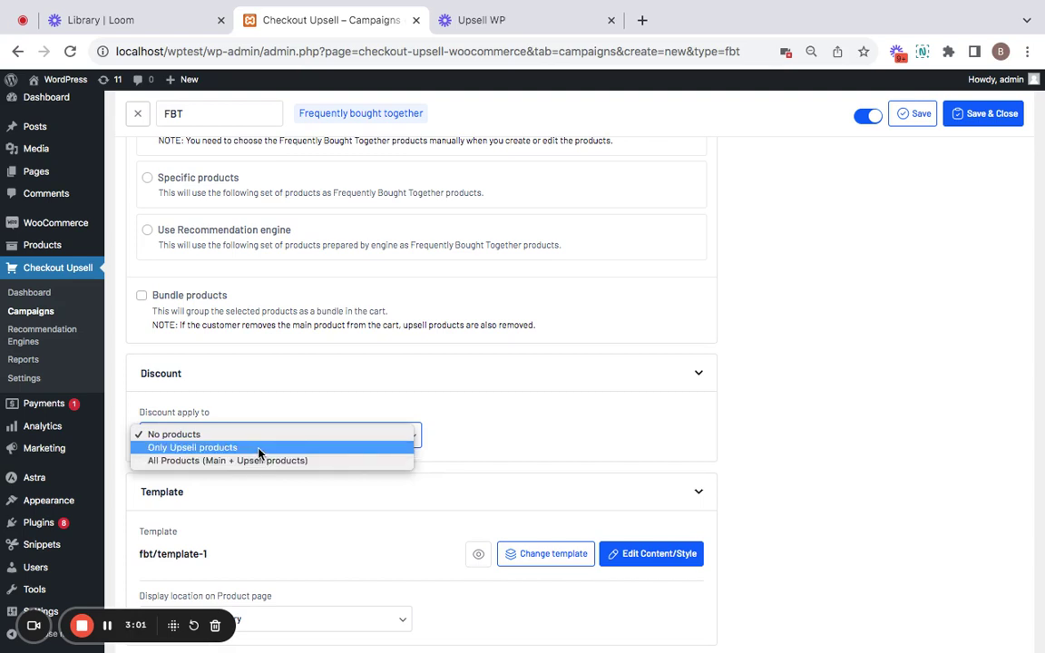
left_click(261, 450)
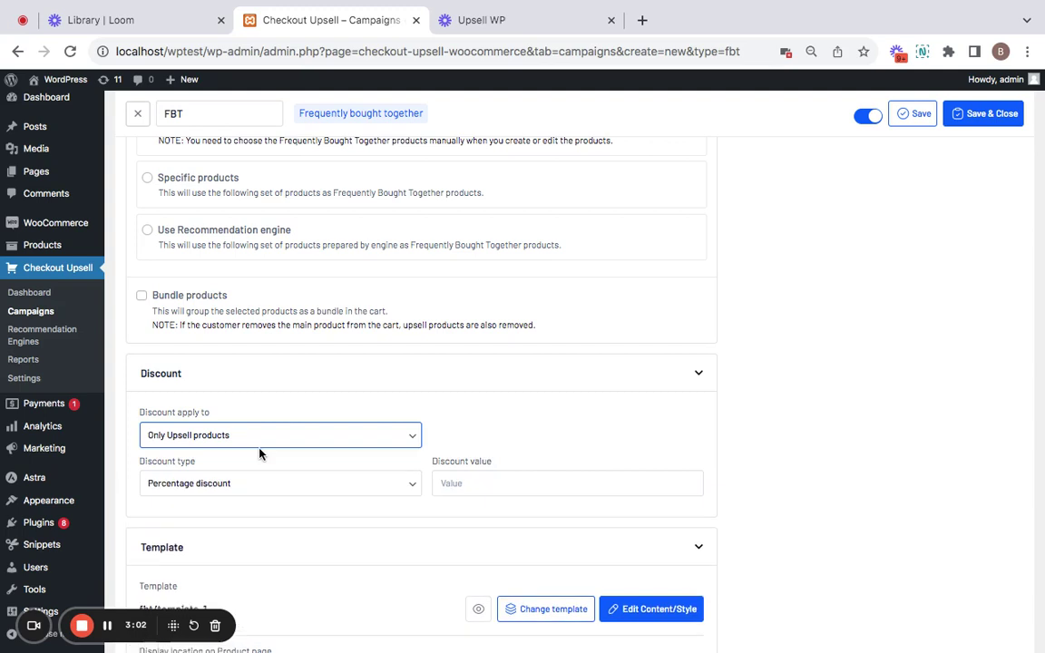
left_click(287, 490)
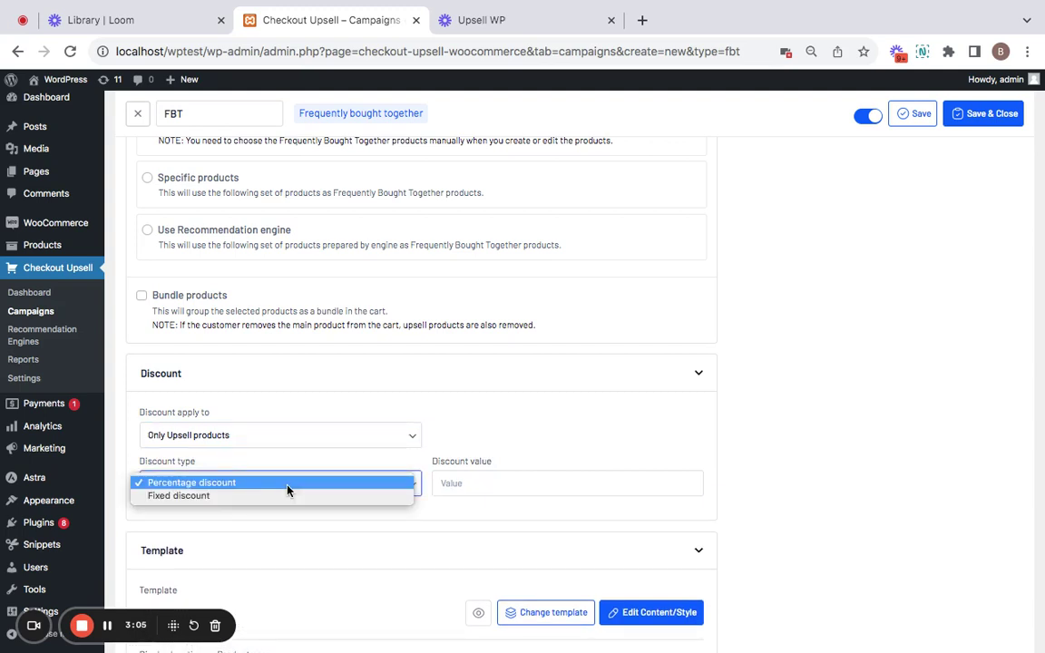
left_click(288, 489)
left_click(451, 486)
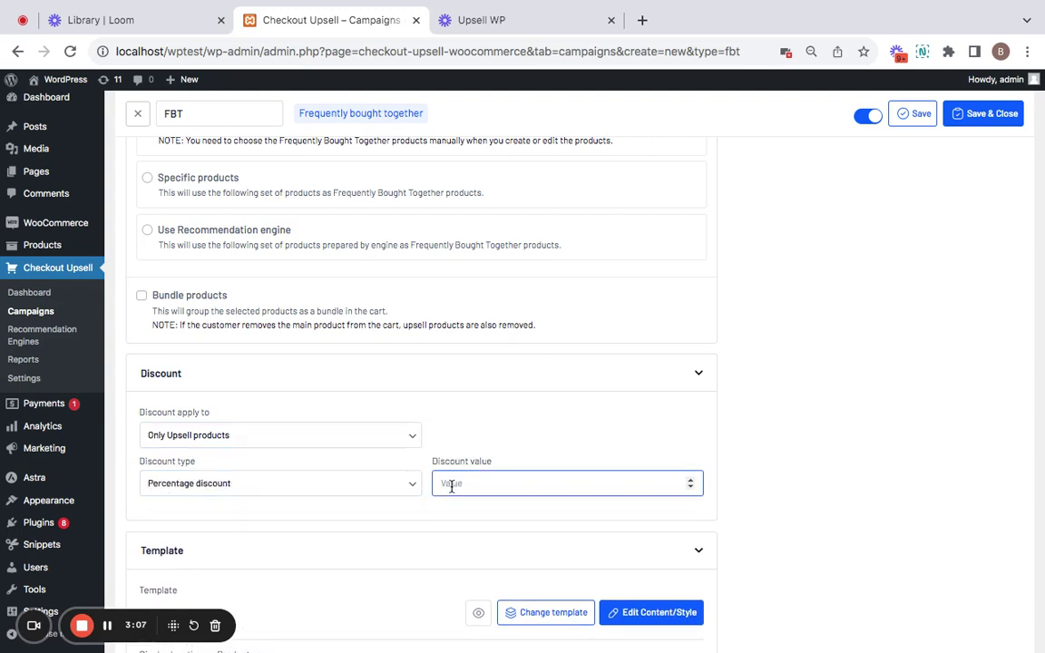
type("10")
left_click(517, 439)
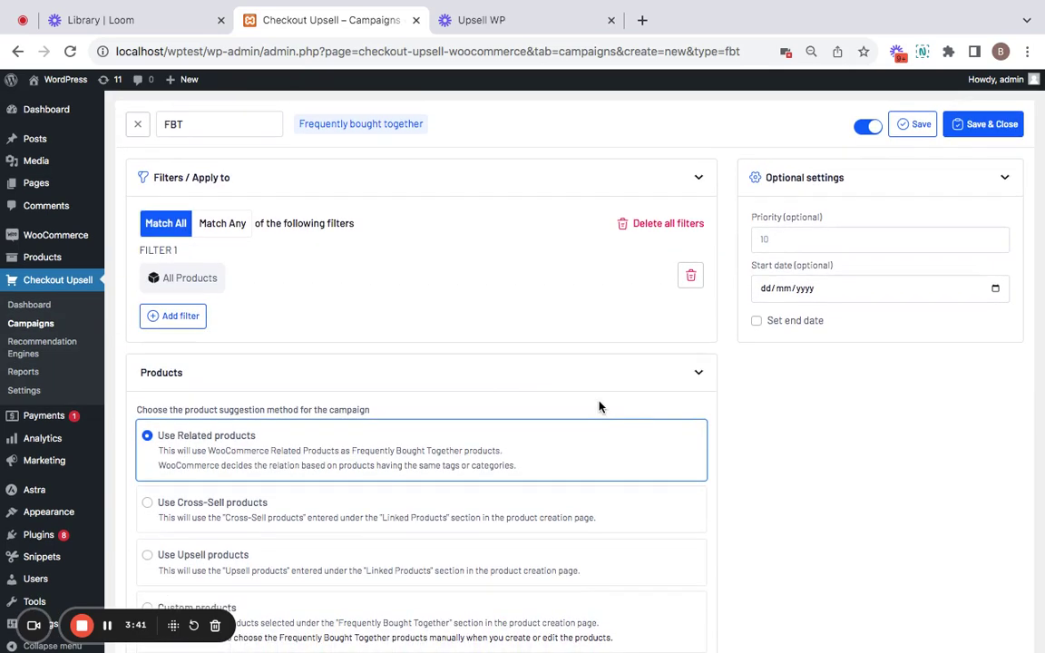
left_click(989, 128)
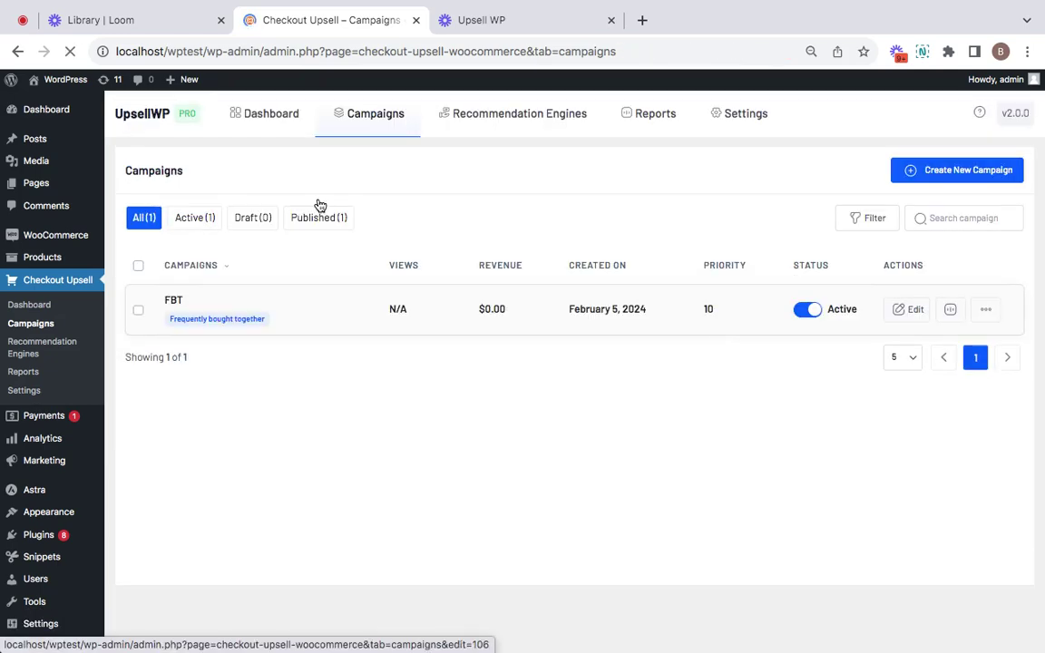
- Open the storefront in a new browser tab and go to the Cap product page
right_click(50, 78)
left_click(86, 86)
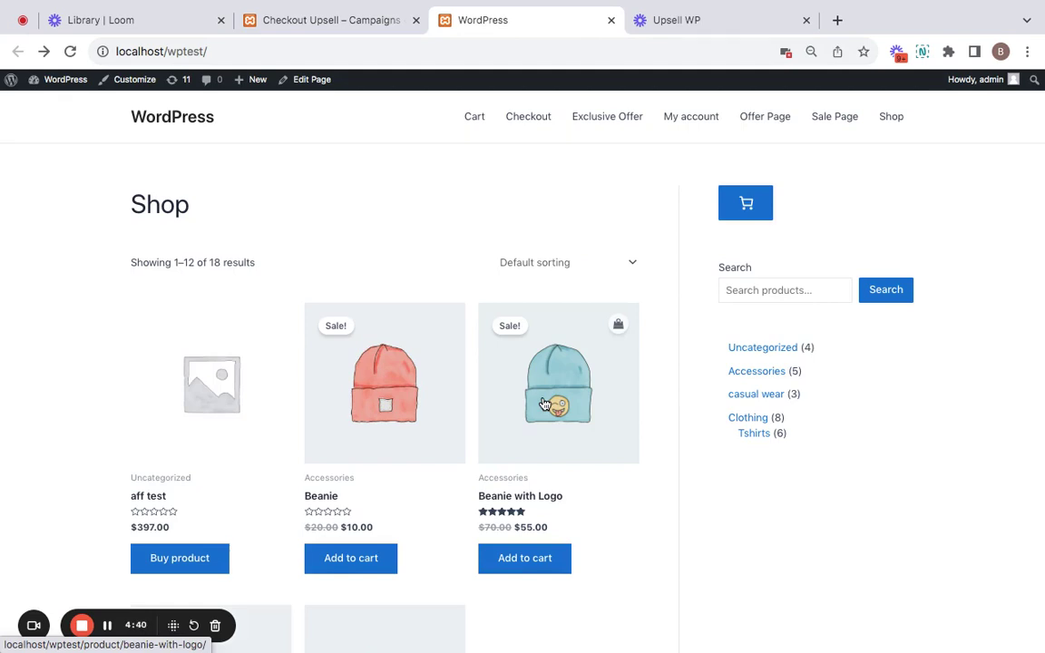
scroll(543, 404, "down", 2)
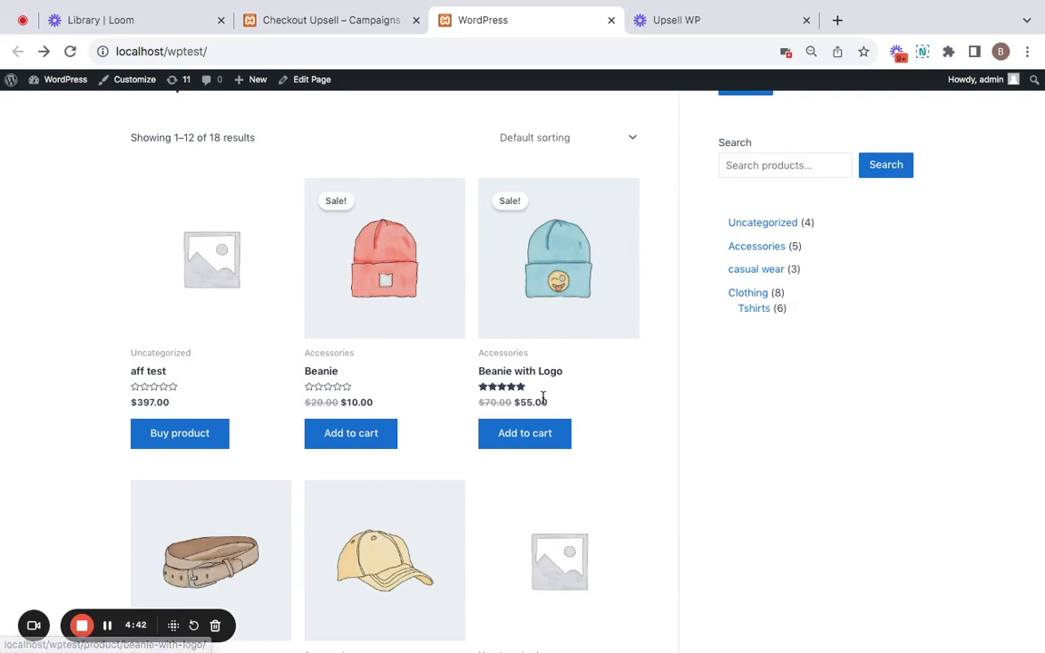
scroll(544, 399, "down", 3)
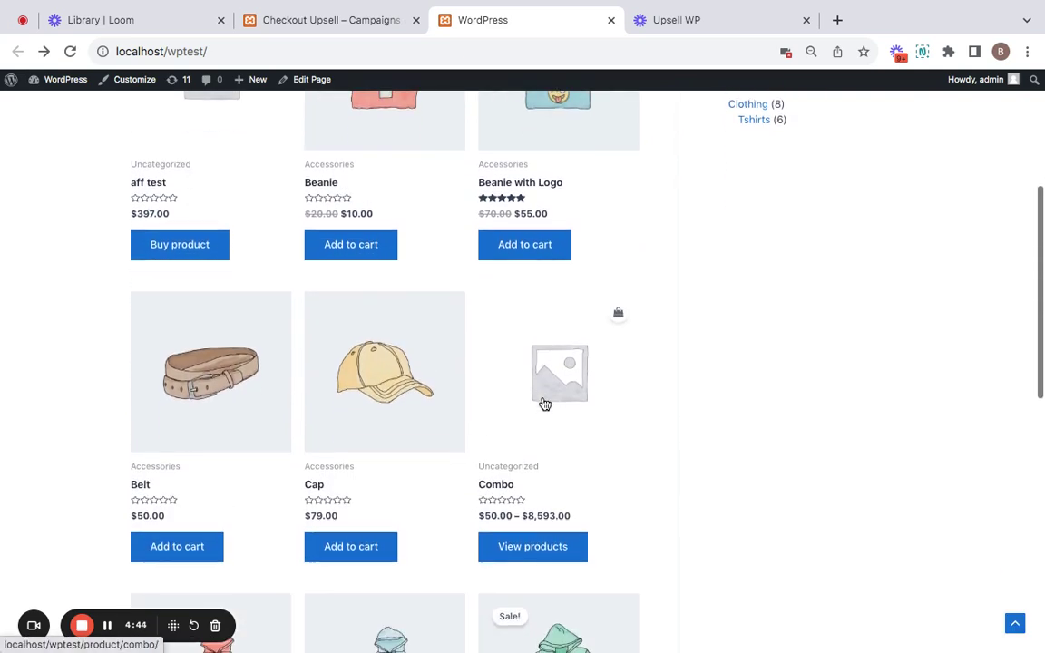
left_click(348, 381)
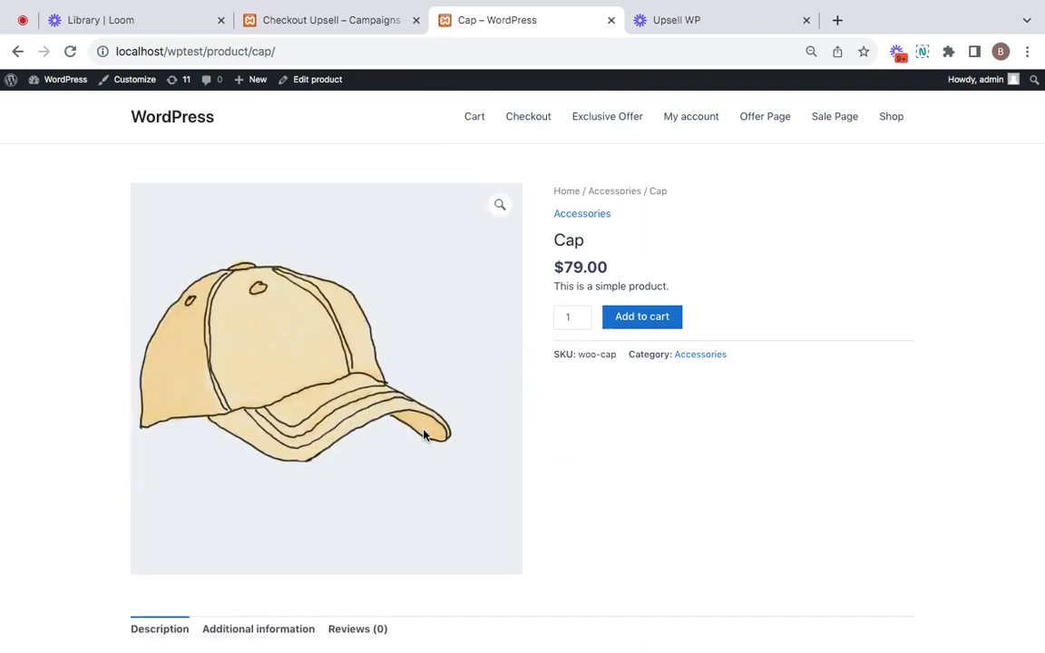
- Add all three frequently bought together products (Cap, Beanie and Belt) to the cart and open the cart
scroll(423, 435, "down", 1)
scroll(423, 436, "down", 5)
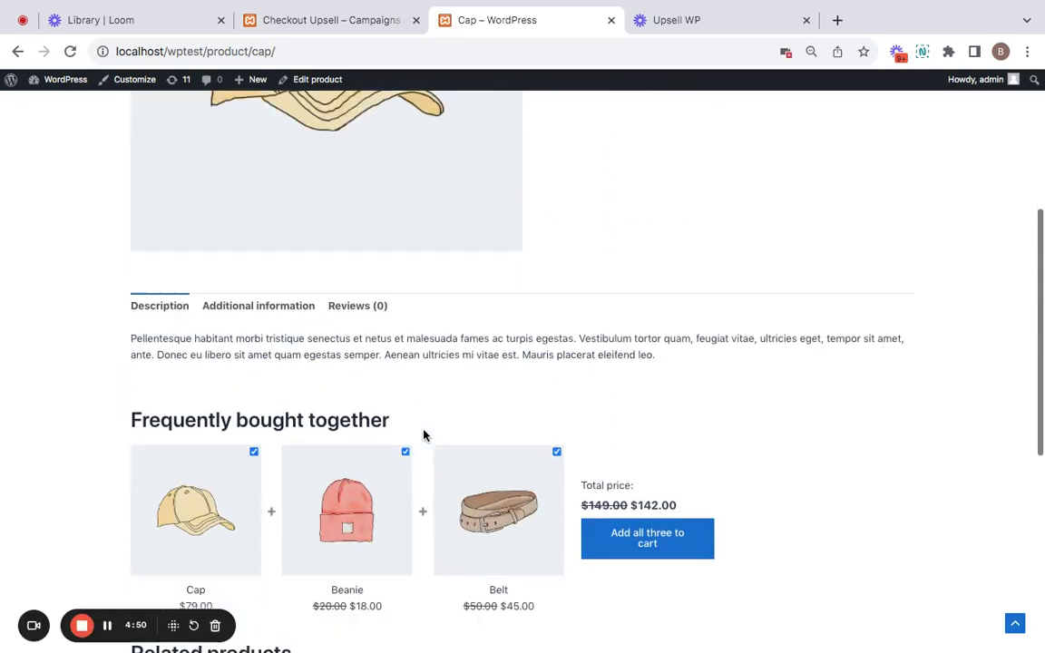
left_click_drag(125, 309, 415, 313)
left_click(415, 313)
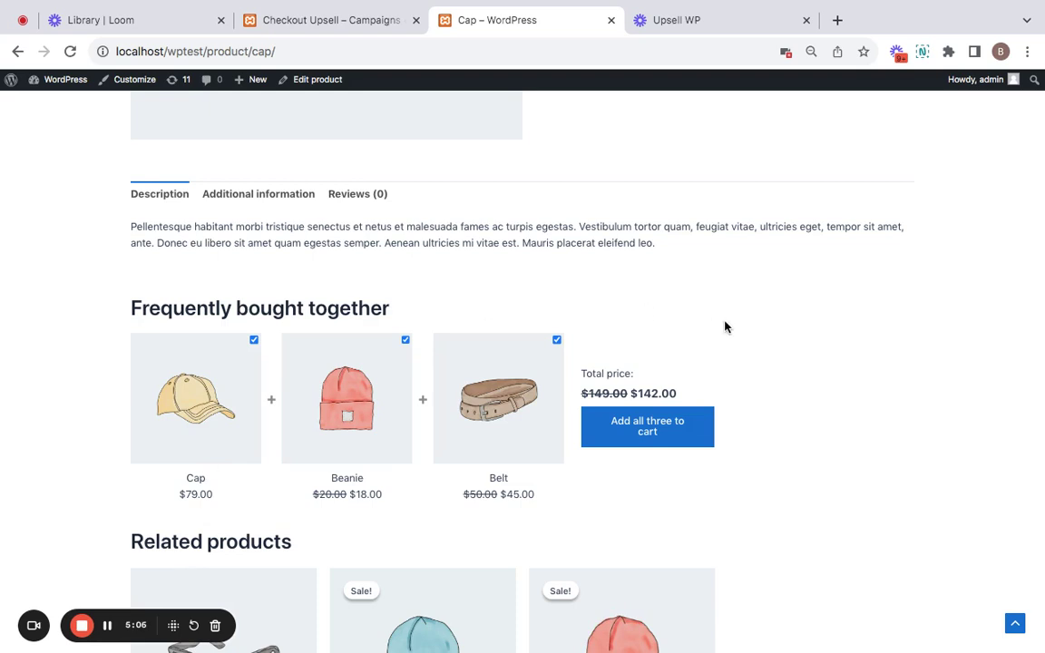
left_click(667, 437)
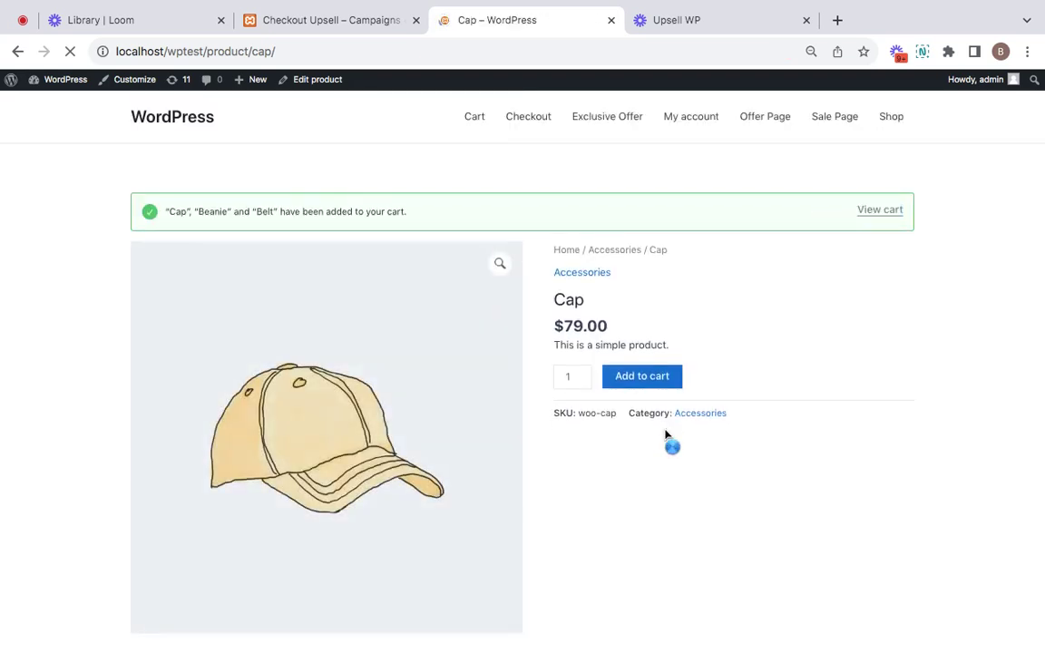
left_click(882, 210)
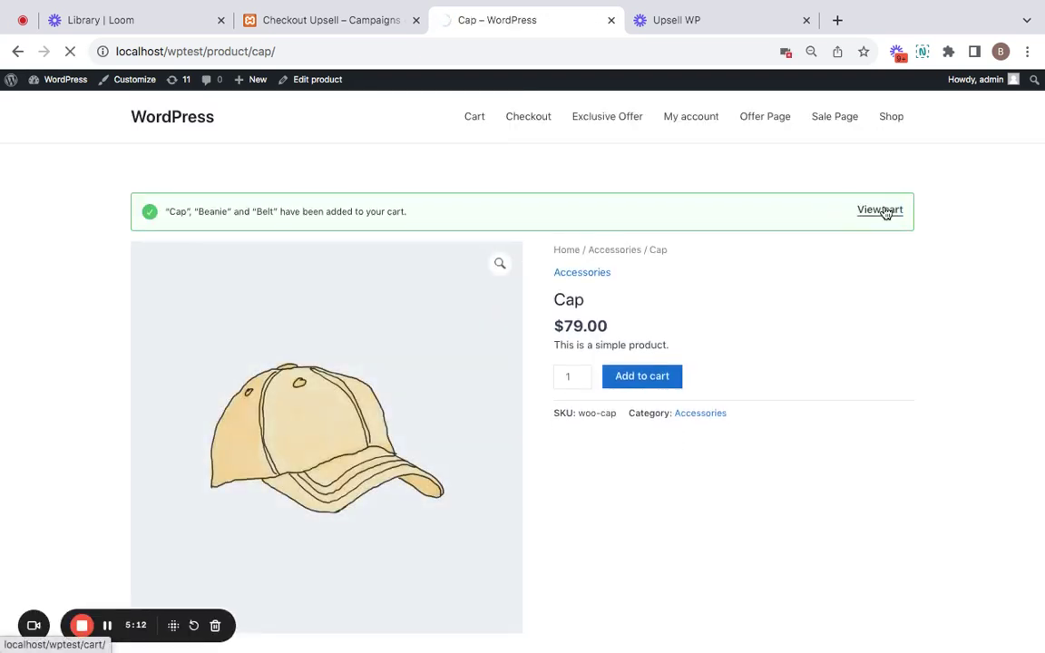